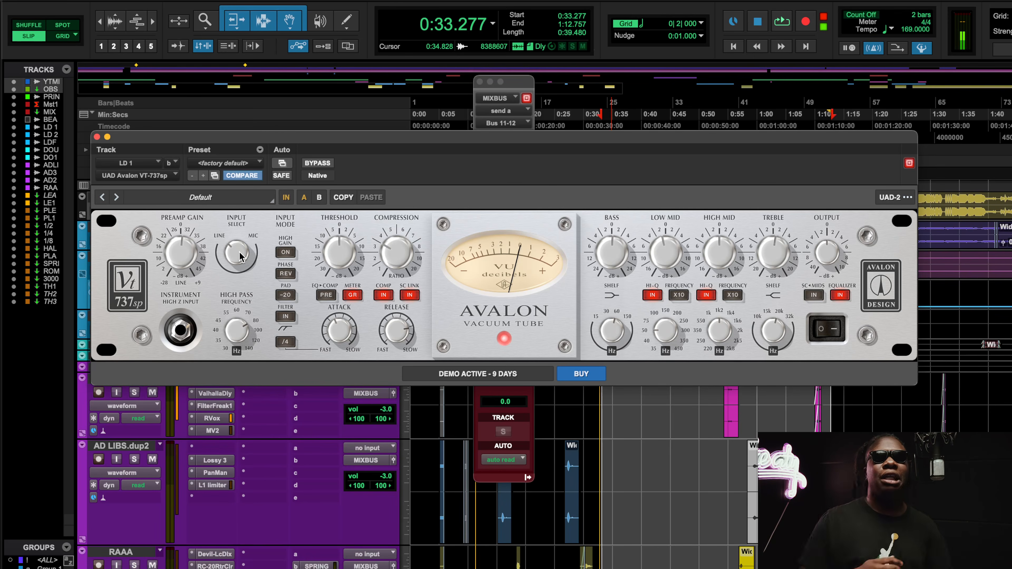
Play the selected section and compare the LD 1 vocal with the Avalon VT-737sp bypassed and active
key(space)
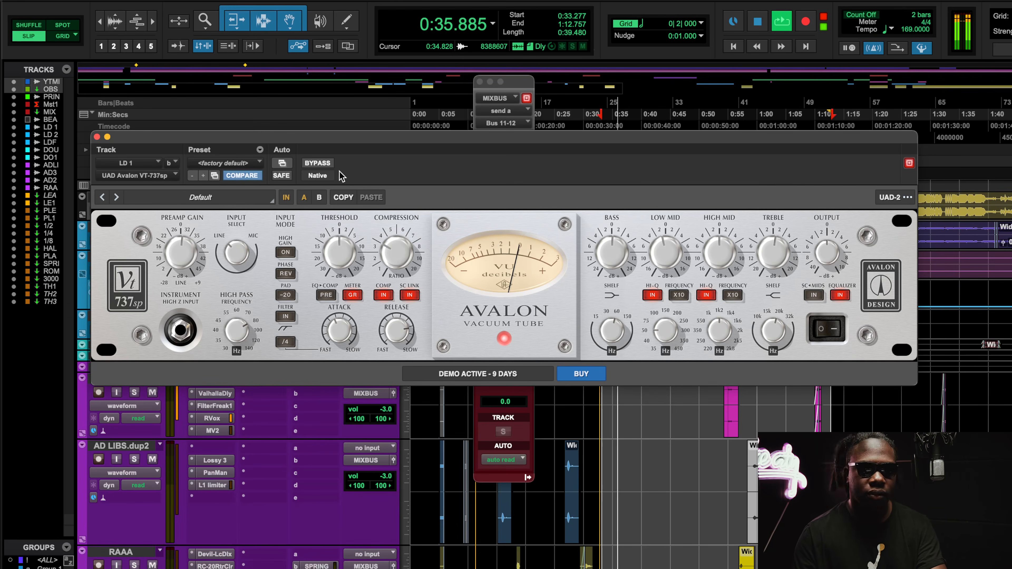
click(322, 162)
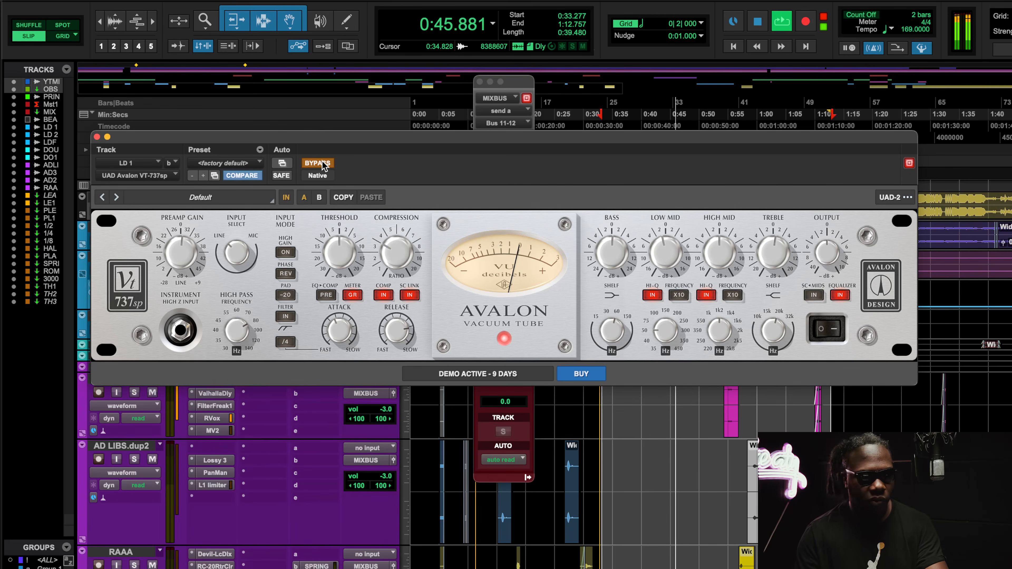
click(323, 164)
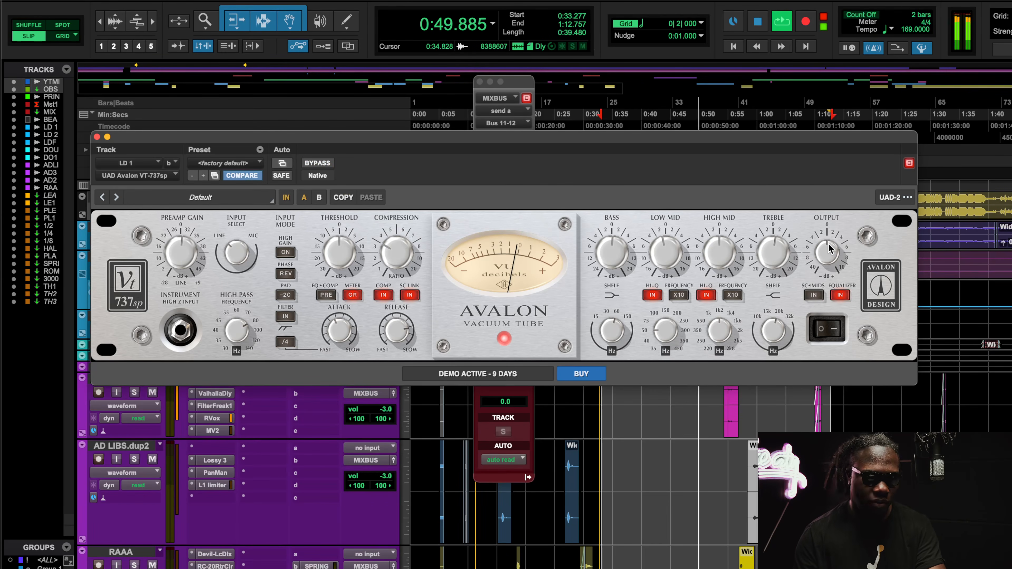
click(315, 166)
click(316, 167)
key(space)
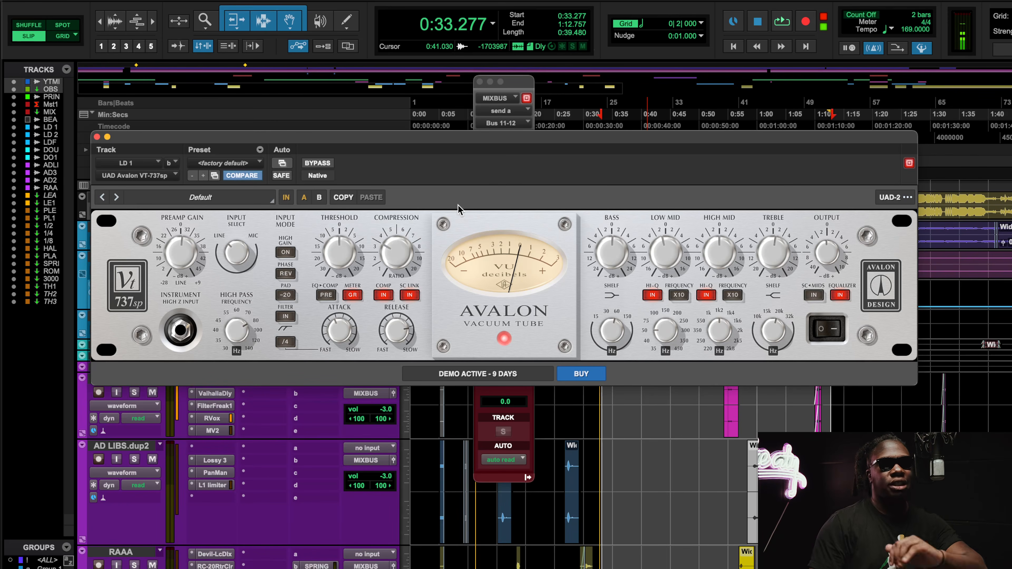
Examine the insert plugin on LD 1 and its Avalon VT-737sp compressor and EQ settings
click(97, 136)
scroll(245, 433, down, 5)
scroll(231, 375, up, 5)
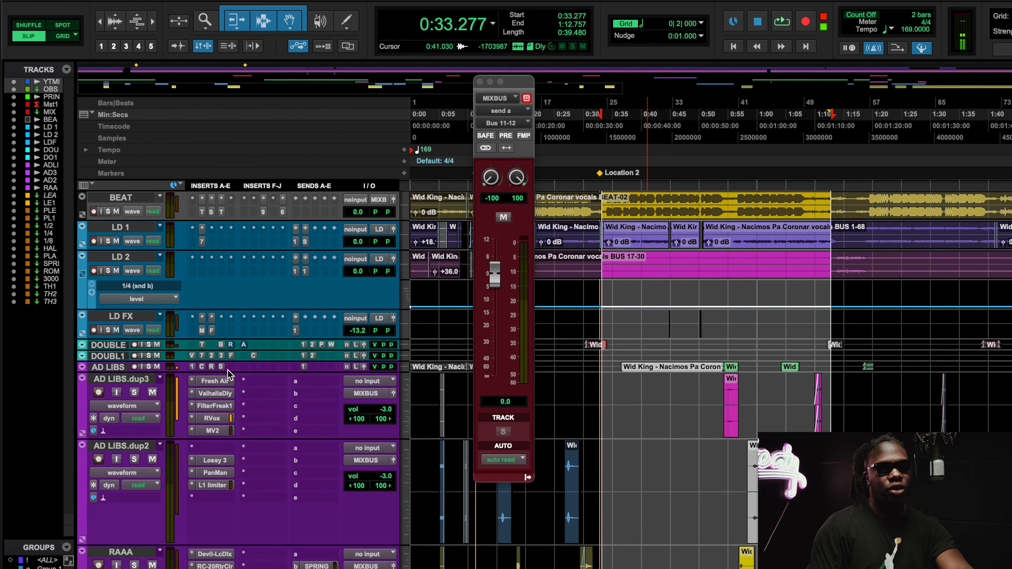
click(201, 241)
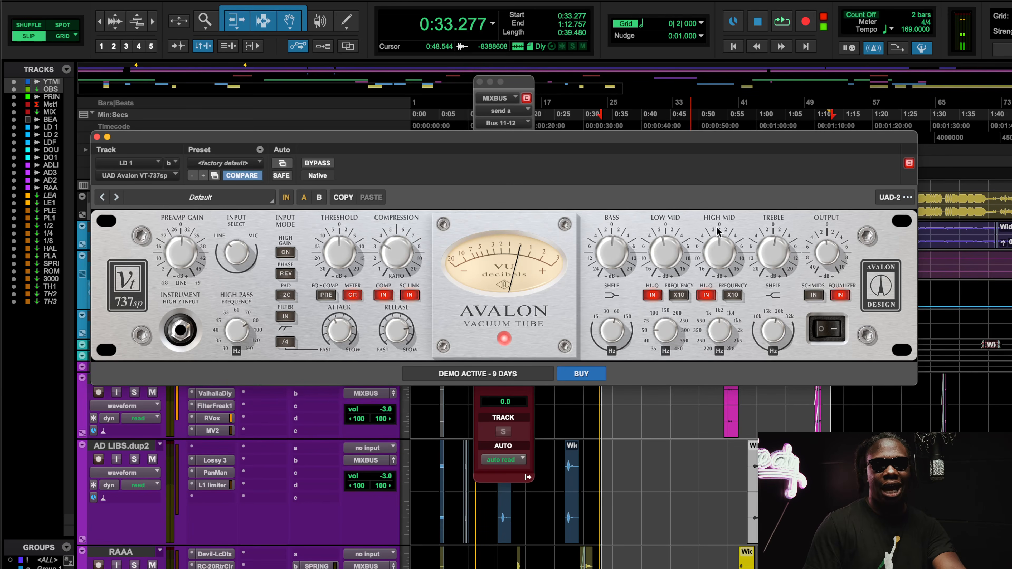
click(97, 137)
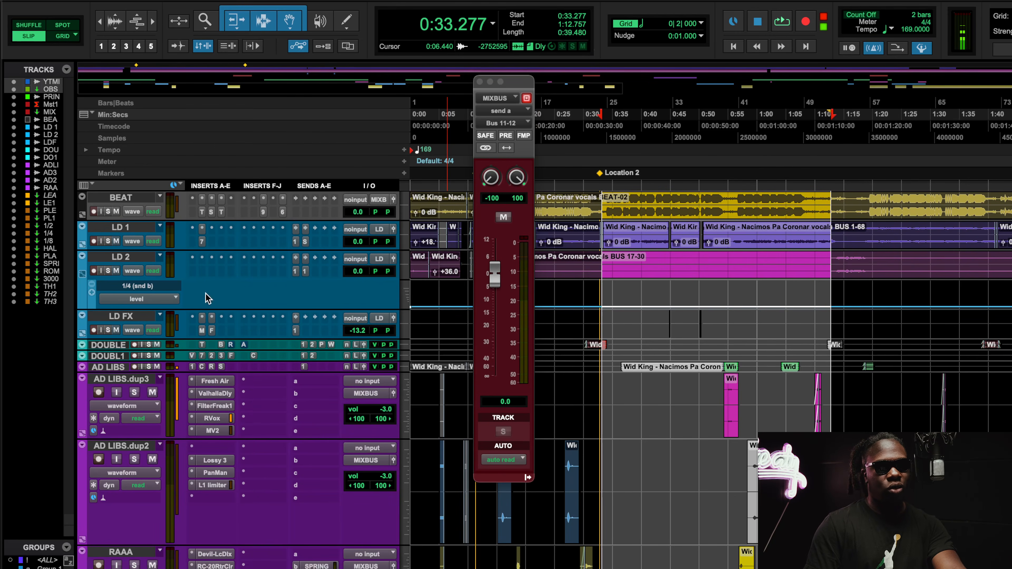
click(202, 241)
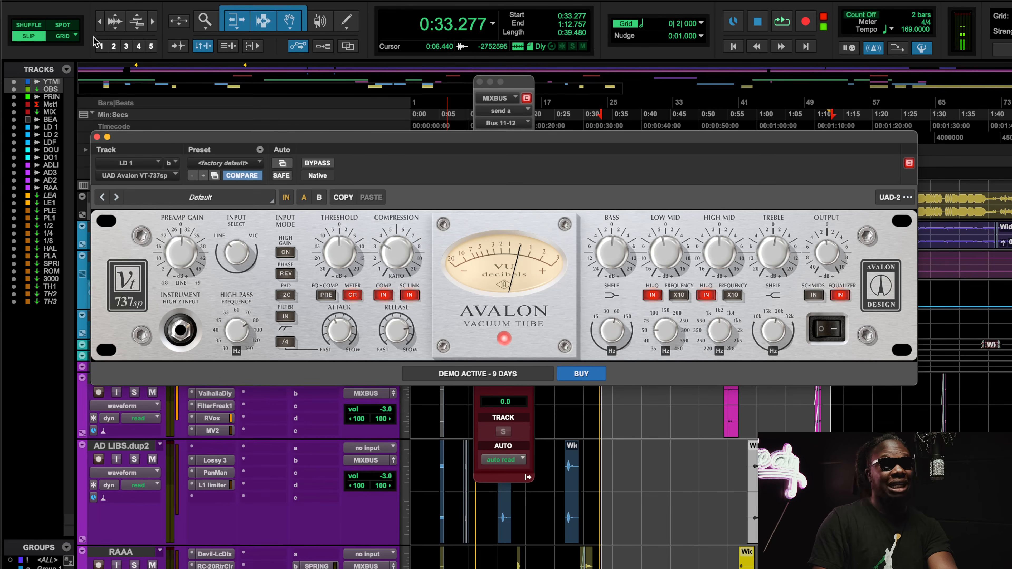
click(97, 137)
Examine the Avalon VT-737sp settings inserted on the PLELL.dup1 parallel compression track
scroll(260, 298, down, 1)
scroll(257, 303, down, 6)
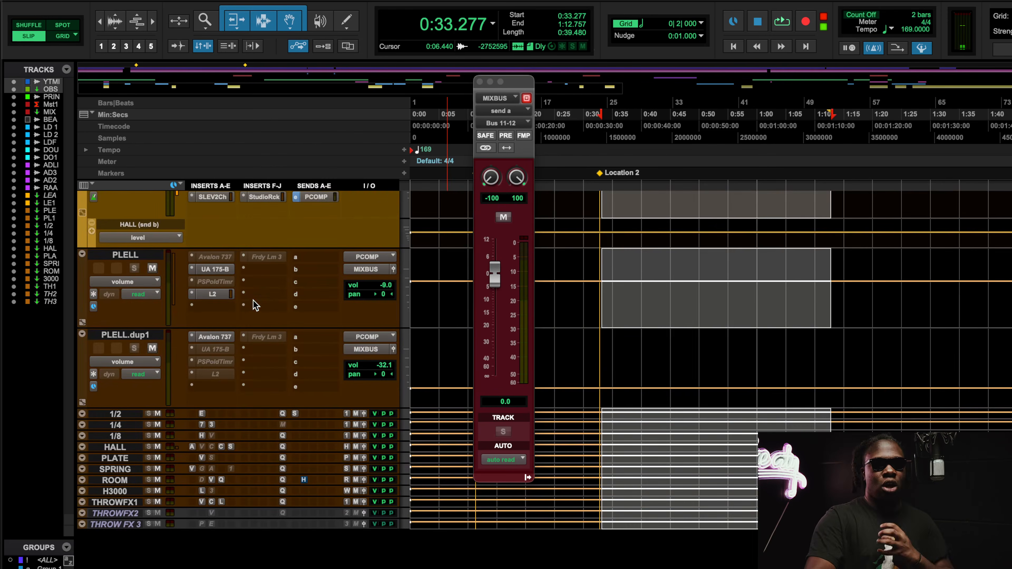
click(228, 336)
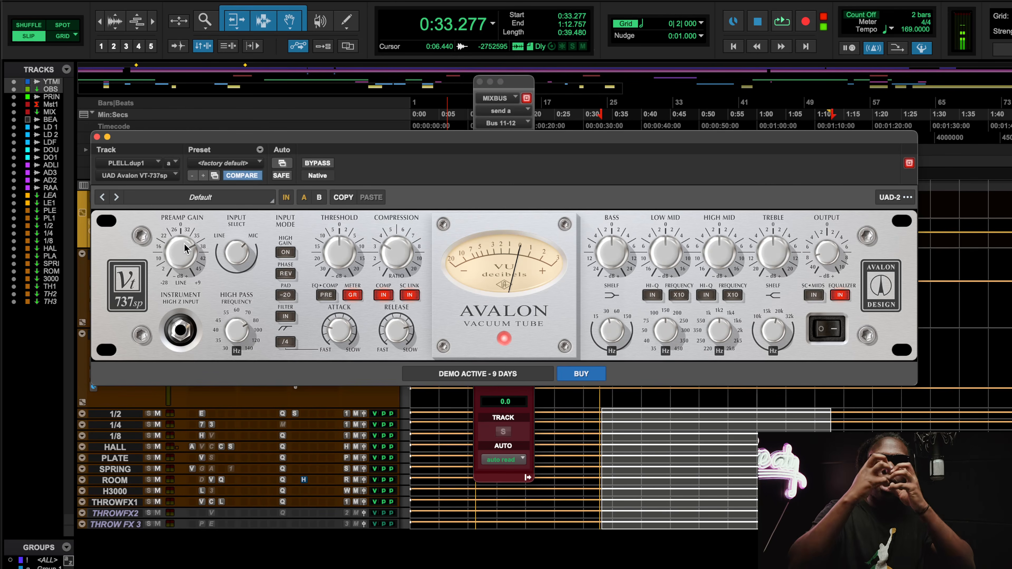
click(97, 137)
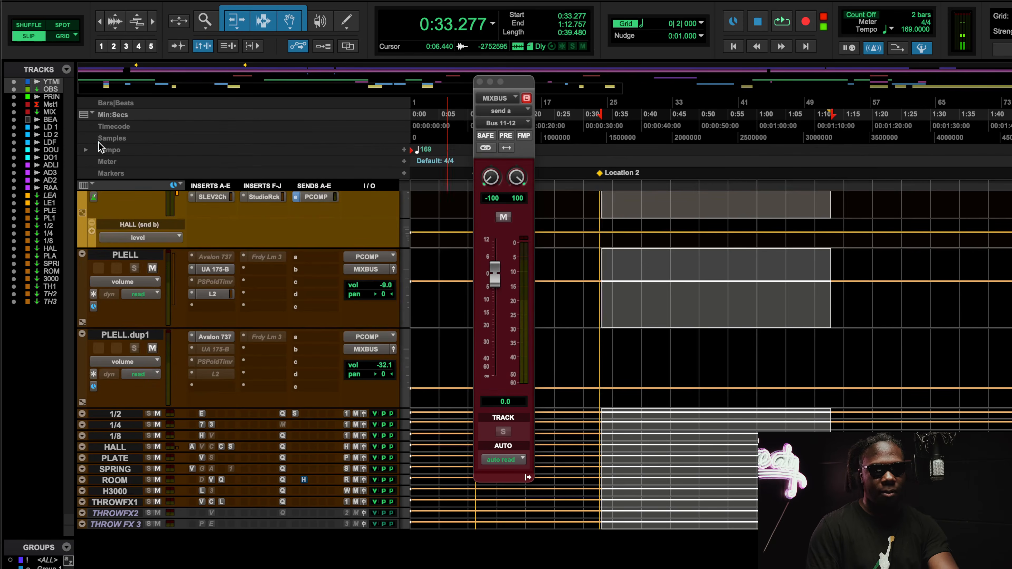
Set the PLELL.dup1 track volume to -31.8 dB during playback, muting and unmuting the track to compare
key(space)
click(380, 366)
drag(381, 367, 388, 395)
click(154, 348)
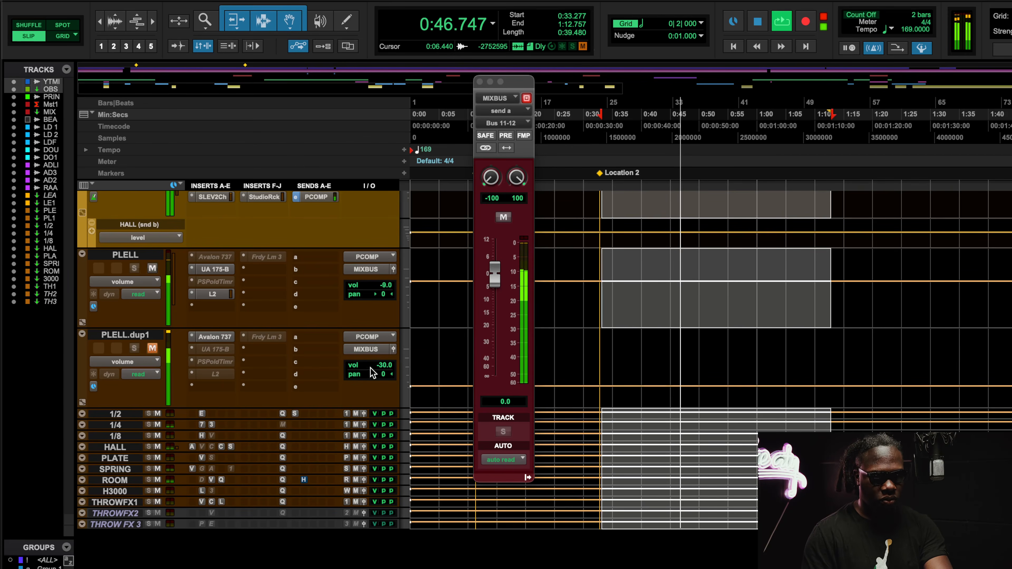
drag(381, 363, 382, 379)
click(153, 349)
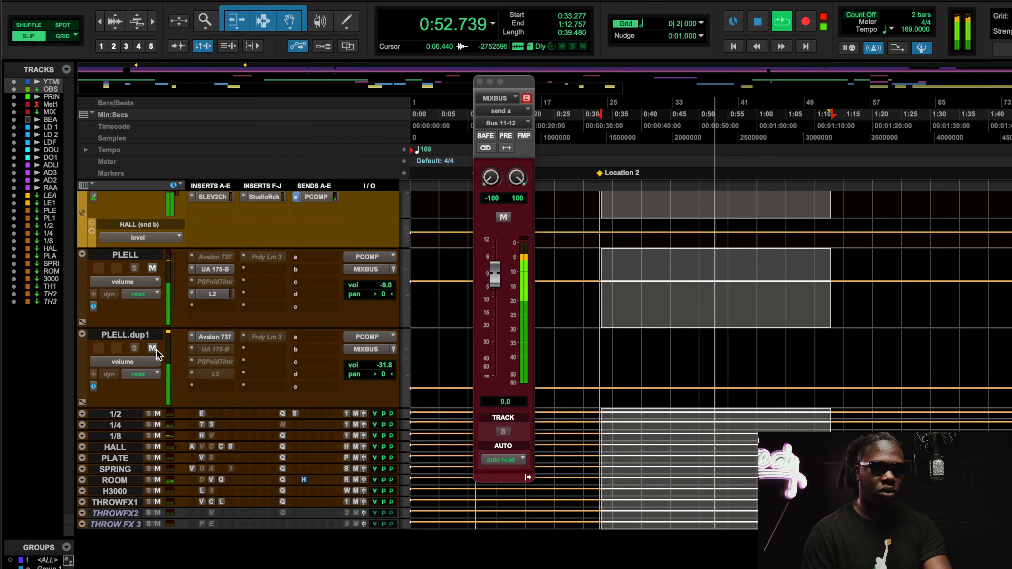
Compare the PLELL.dup1 signal during playback with its Avalon VT-737sp unit switched off and on
click(218, 338)
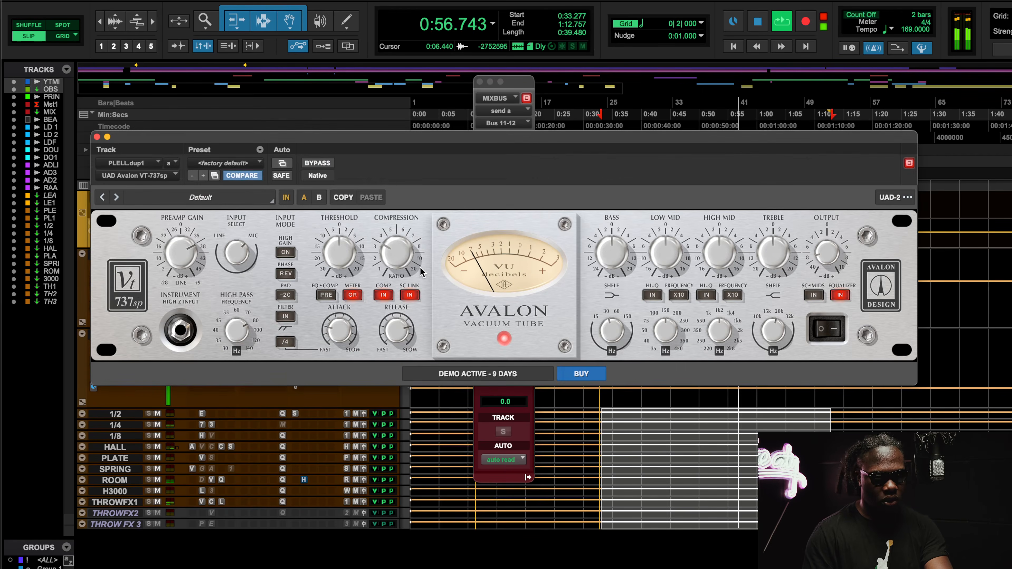
click(503, 337)
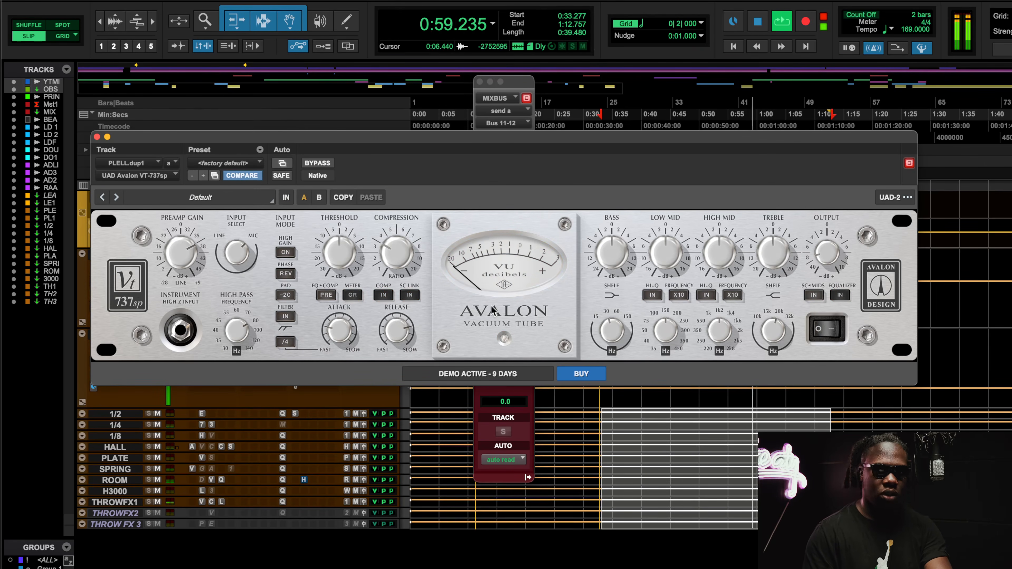
click(502, 337)
click(96, 137)
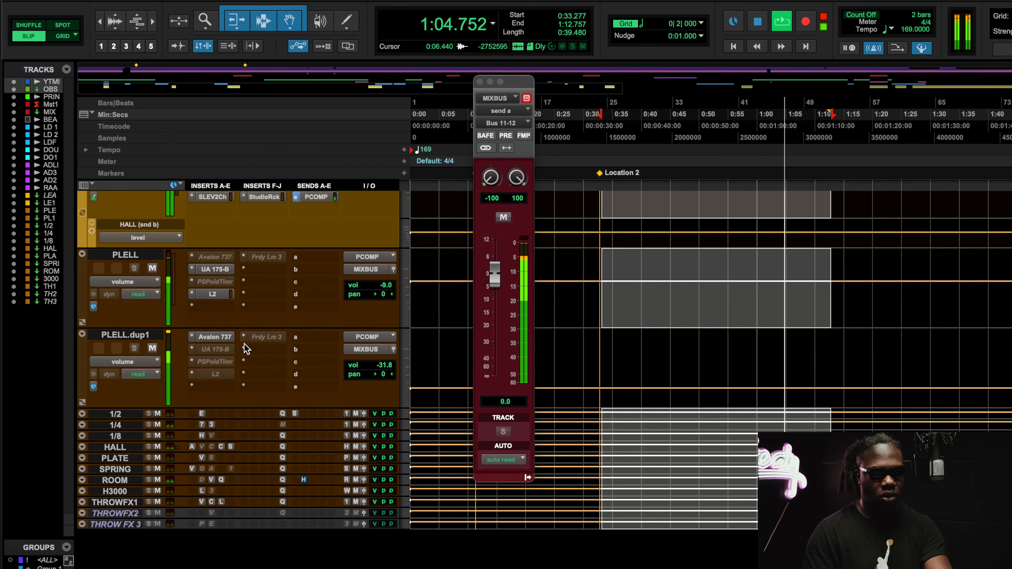
Compare looped playback with PLELL.dup1 muted and unmuted, and review its Avalon VT-737sp settings
click(153, 348)
key(space)
key(space)
click(153, 349)
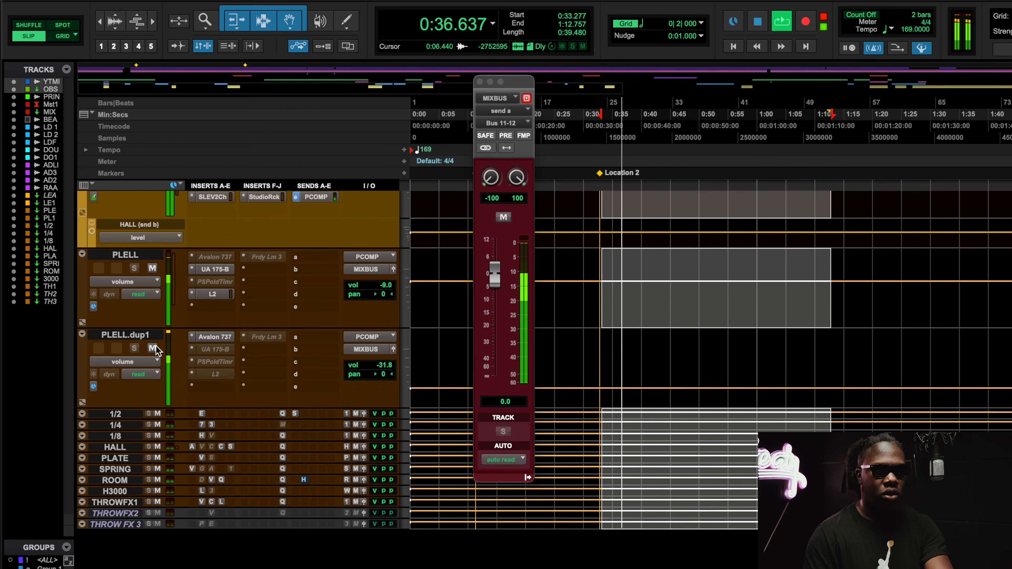
key(space)
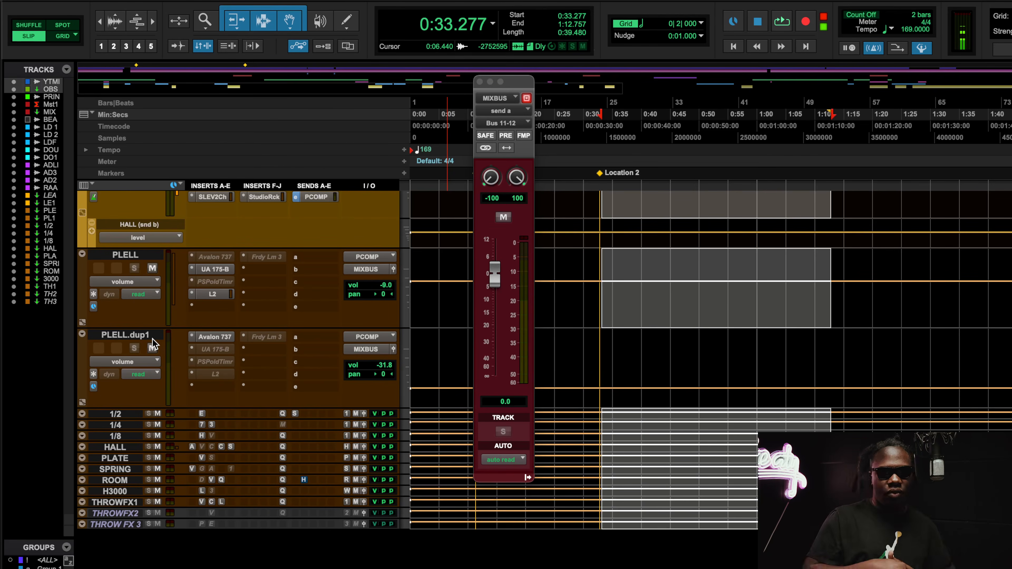
click(207, 336)
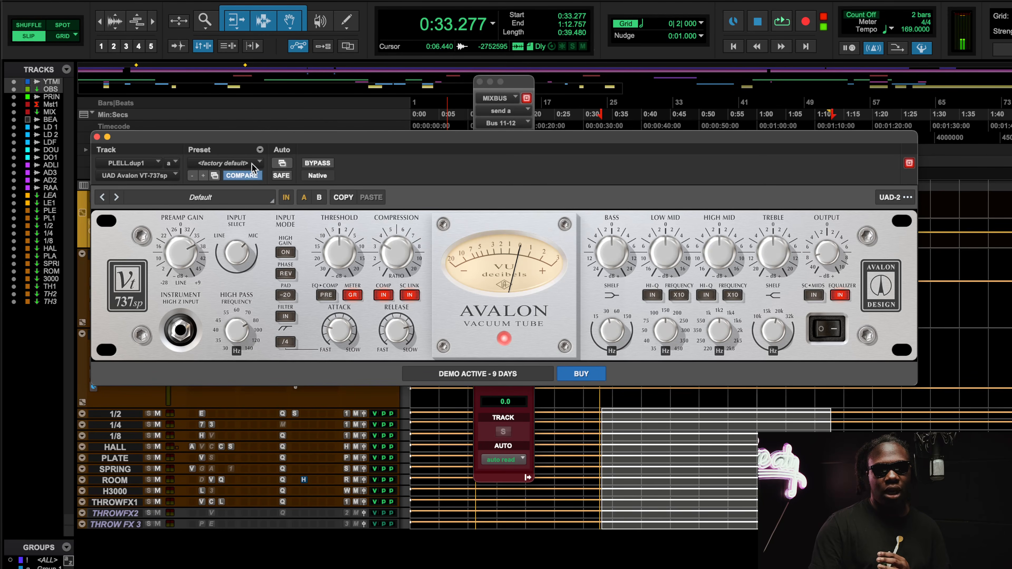
click(97, 137)
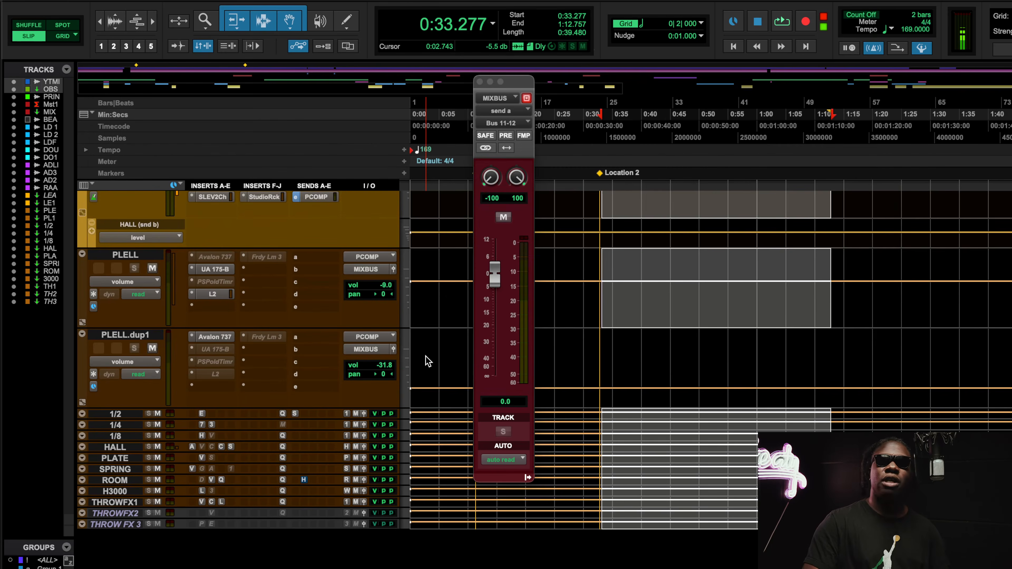